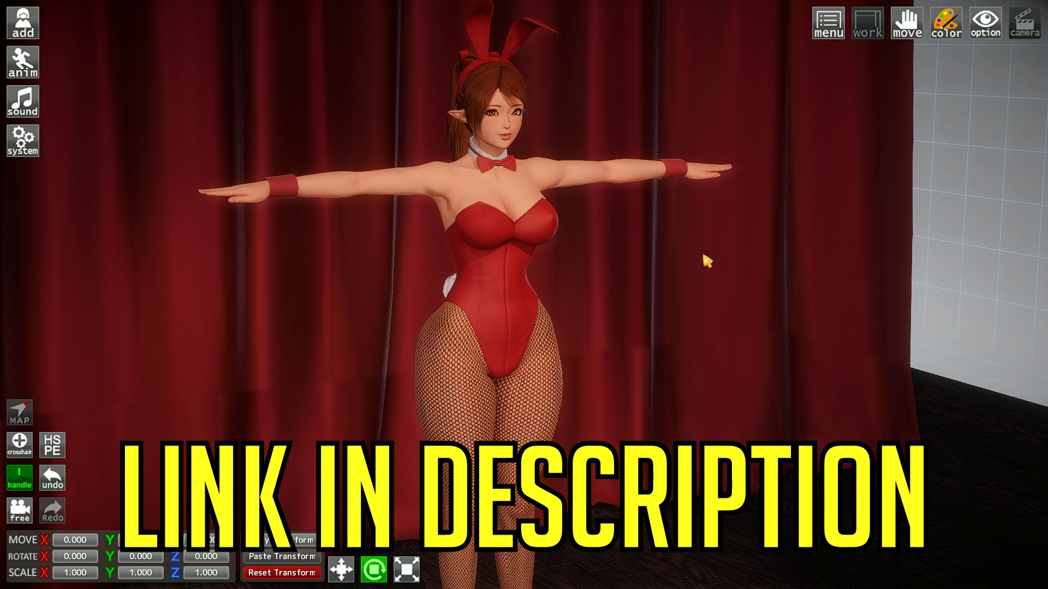
- Open the Advanced IK window with the H hotkey to show the VMD animation options
key(h)
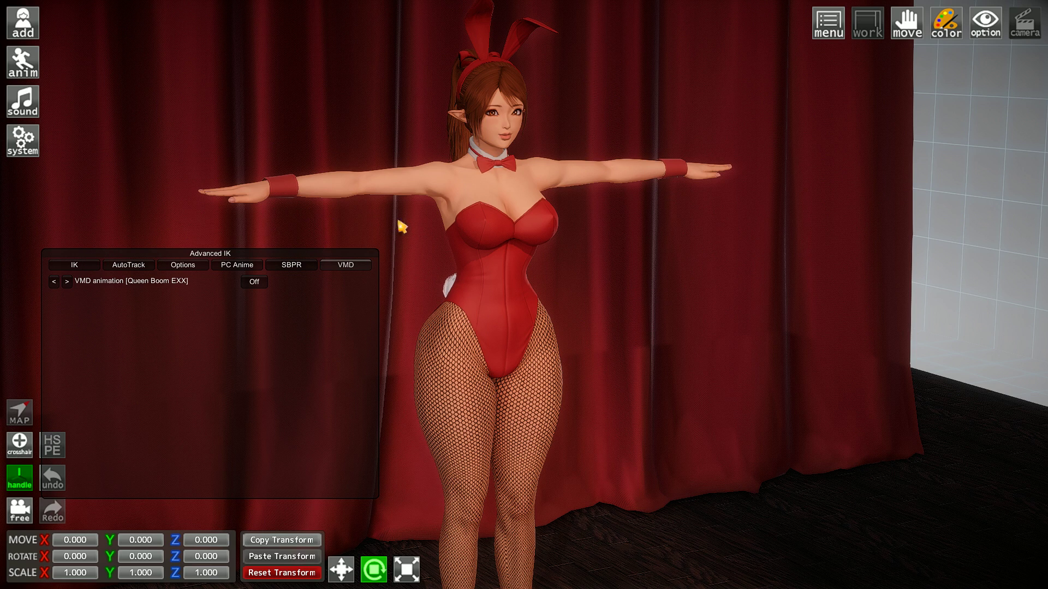
- Switch VMD animation On so the character plays the angrywalk motion
click(347, 267)
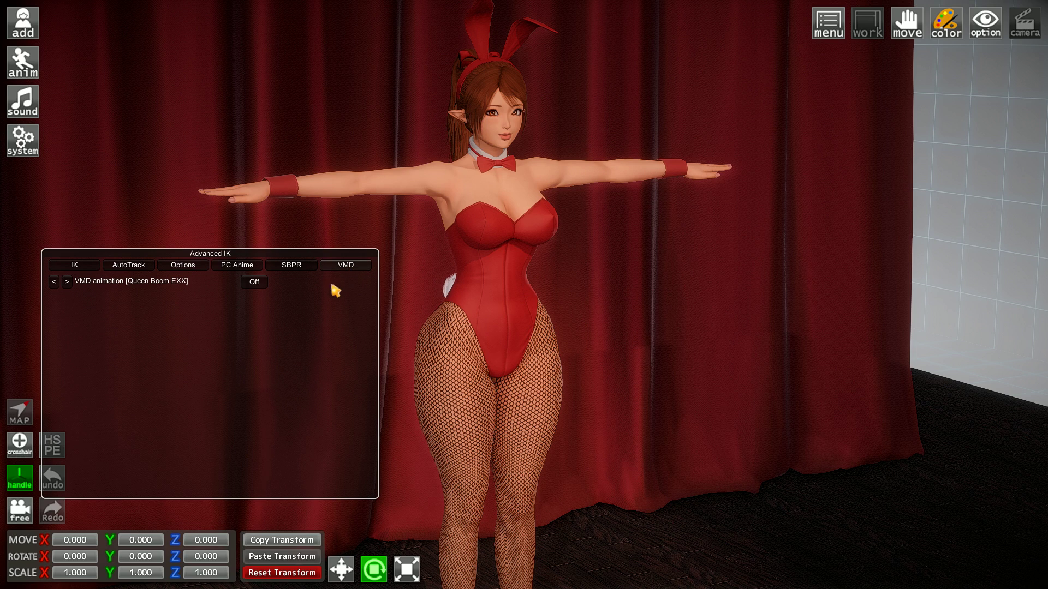
click(254, 282)
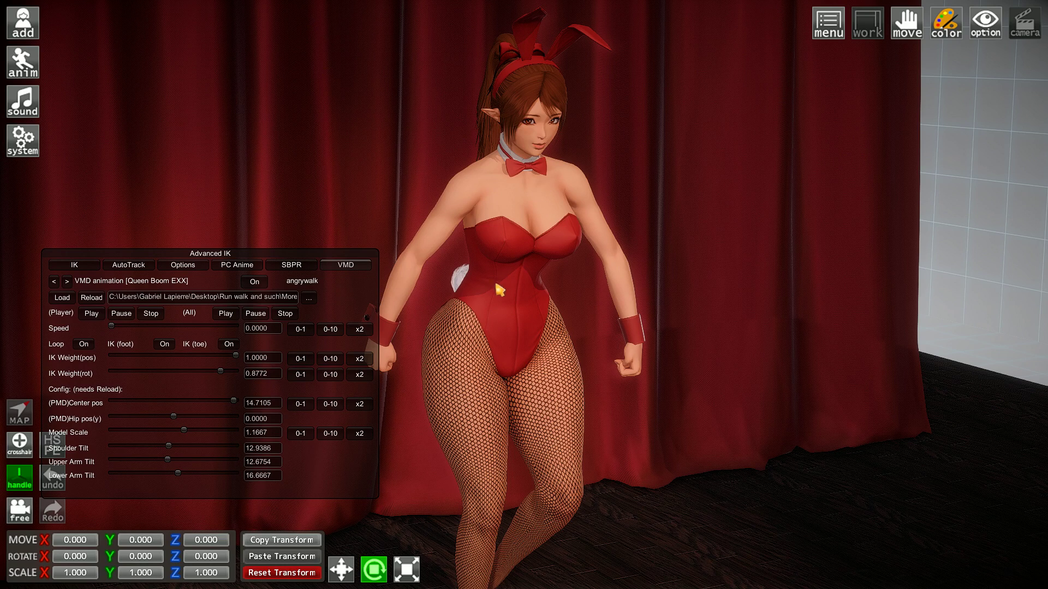
- Bring up the Choose .vmd File dialog to browse for a different walk animation
click(311, 300)
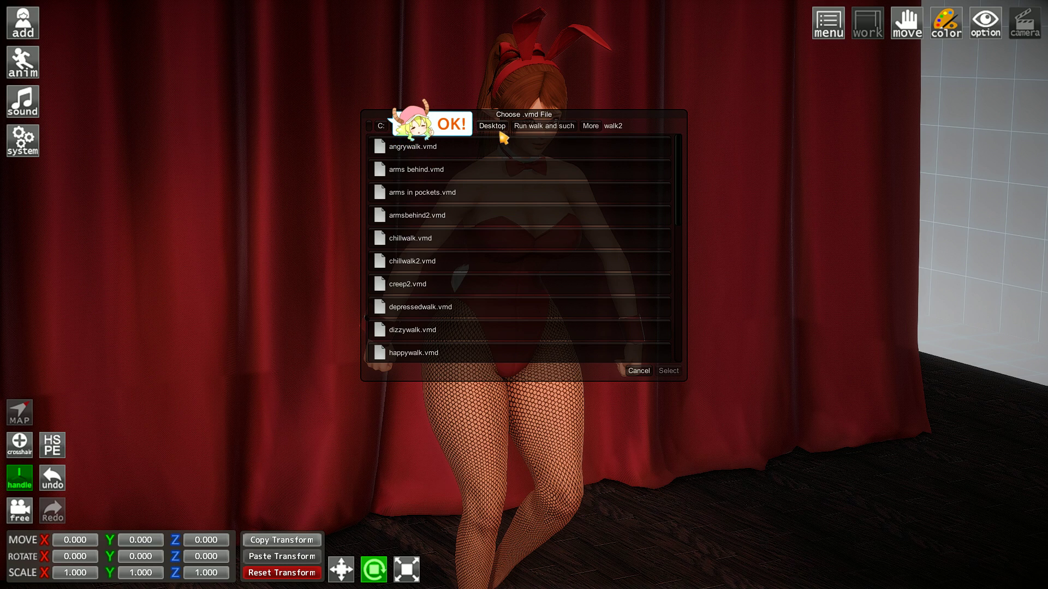
- Pick moarladylike.vmd from the Run walk and such > More > walk2 folder
click(565, 134)
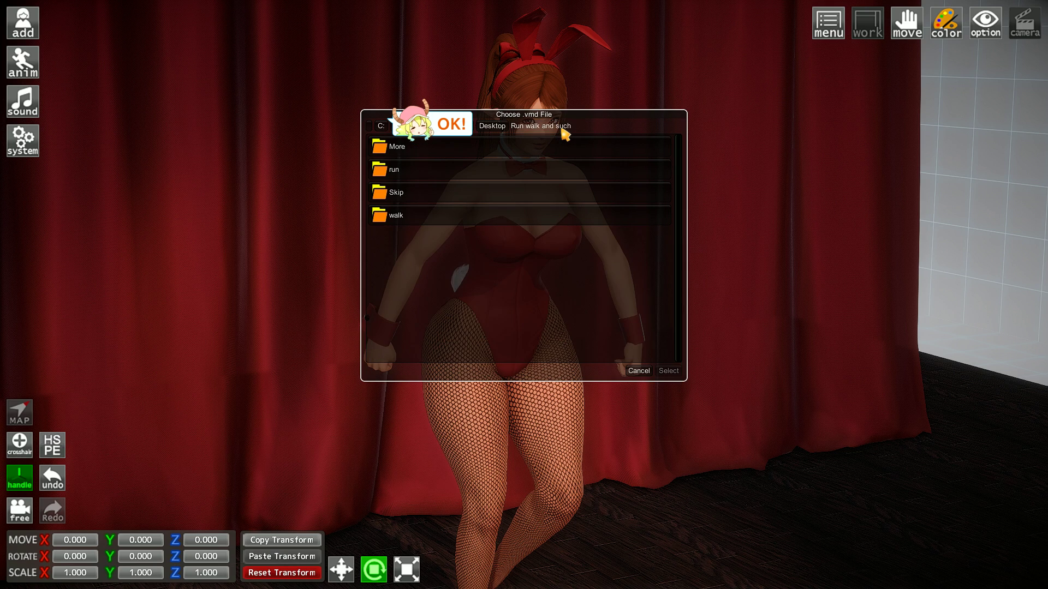
click(411, 150)
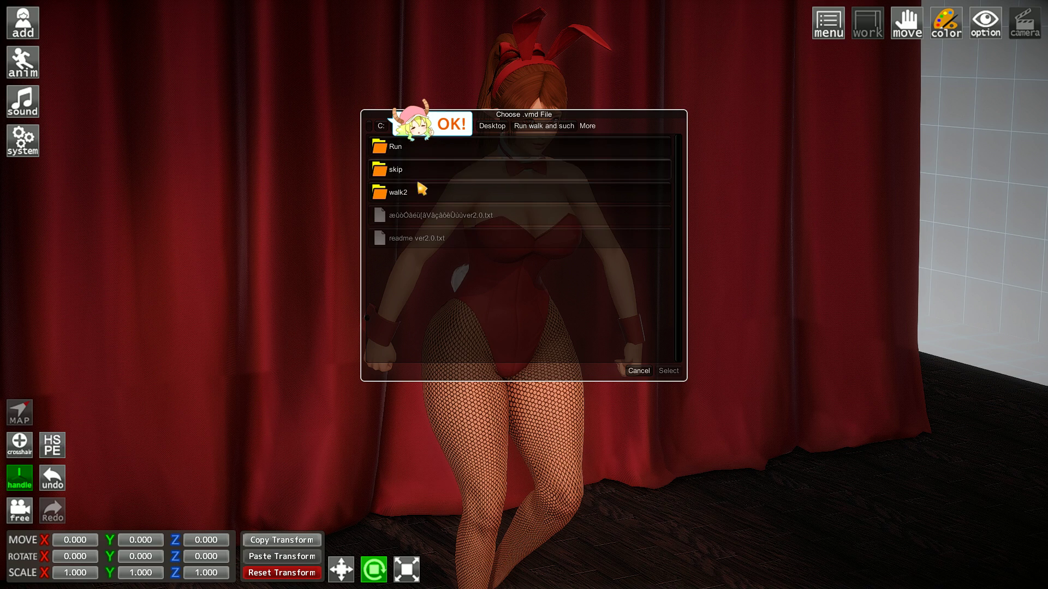
click(417, 152)
scroll(452, 175, down, 10)
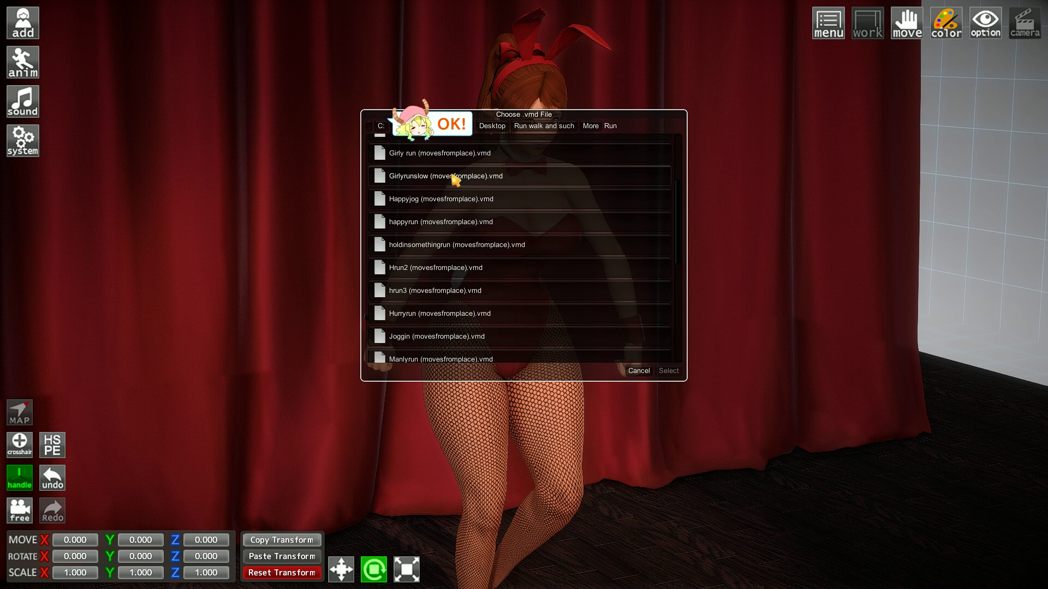
click(590, 127)
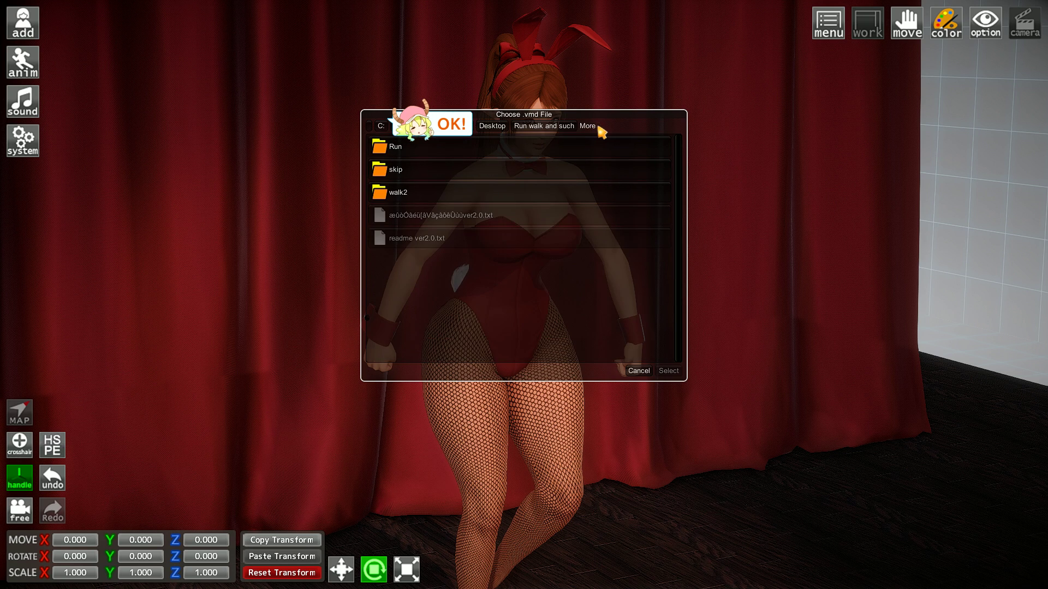
click(415, 192)
scroll(479, 213, down, 10)
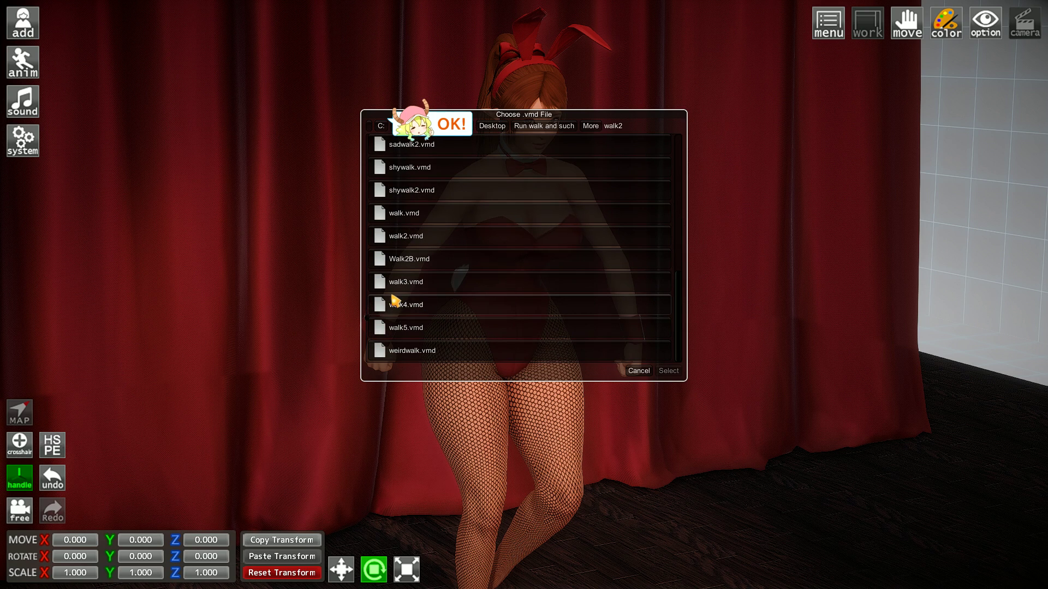
scroll(399, 236, up, 1)
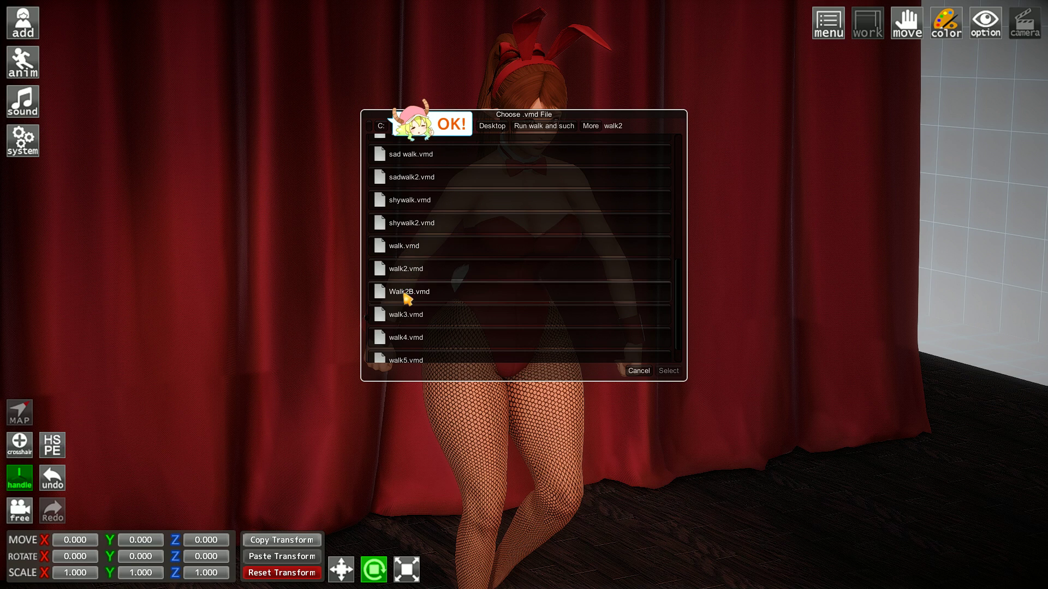
scroll(415, 319, down, 1)
scroll(398, 270, up, 5)
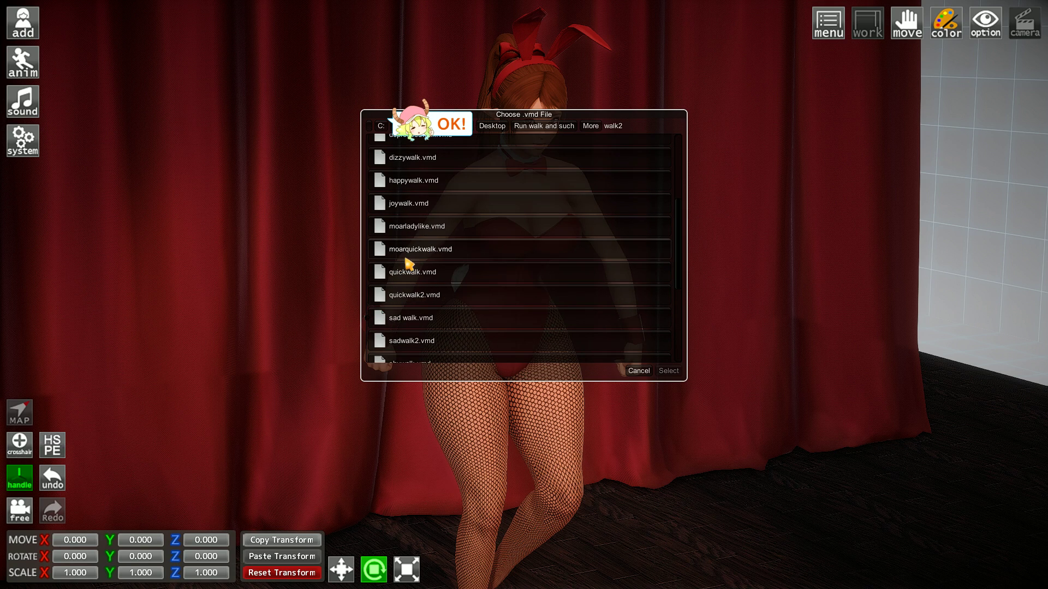
double_click(414, 227)
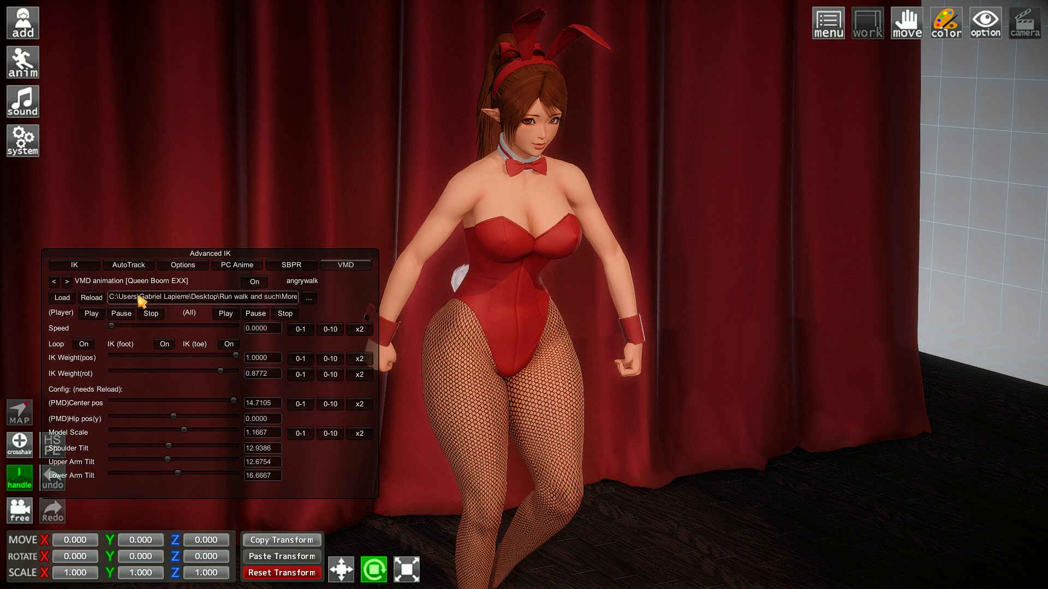
- Load moarladylike, raise its playback speed to 0.7895, and hide the transform gizmo
click(61, 298)
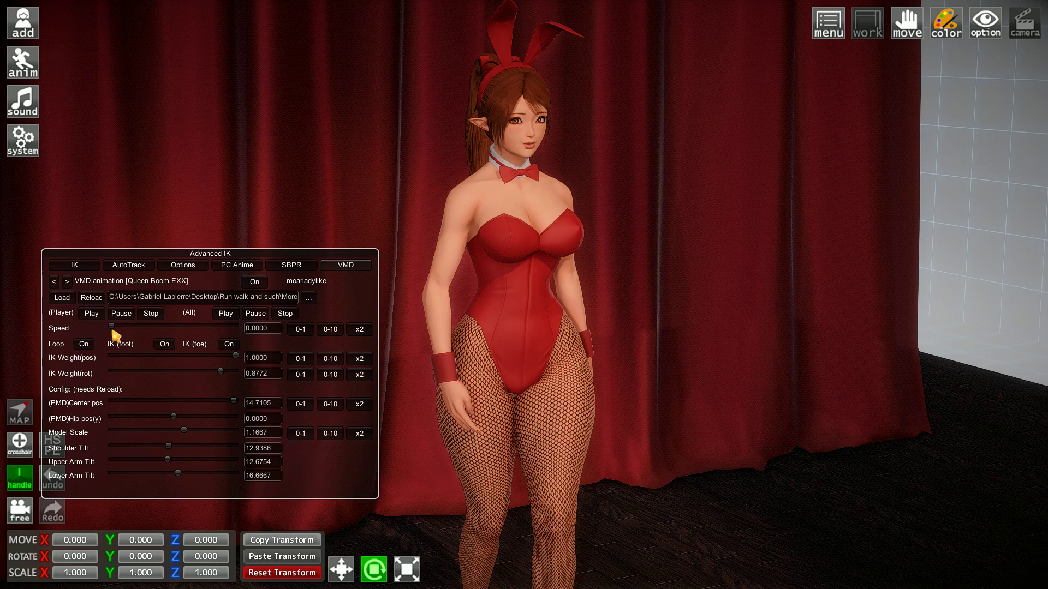
drag(112, 327, 128, 328)
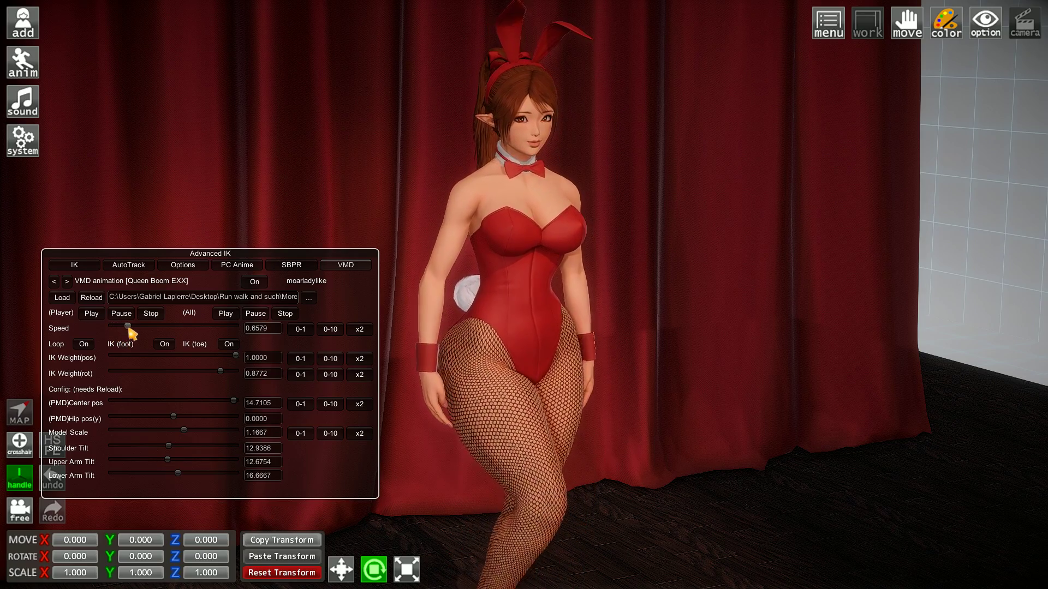
drag(128, 327, 133, 327)
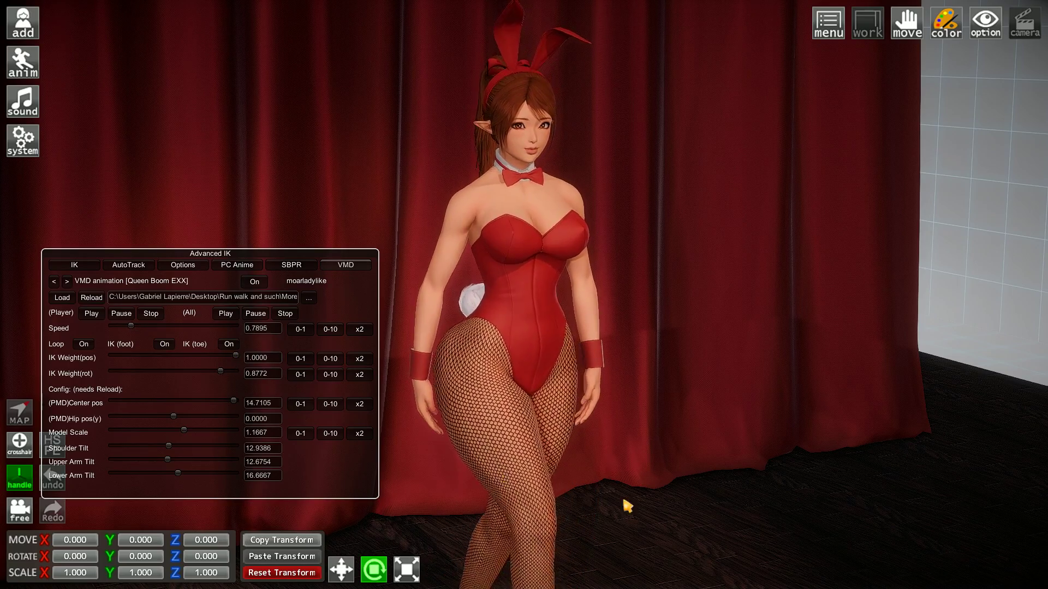
scroll(624, 502, down, 5)
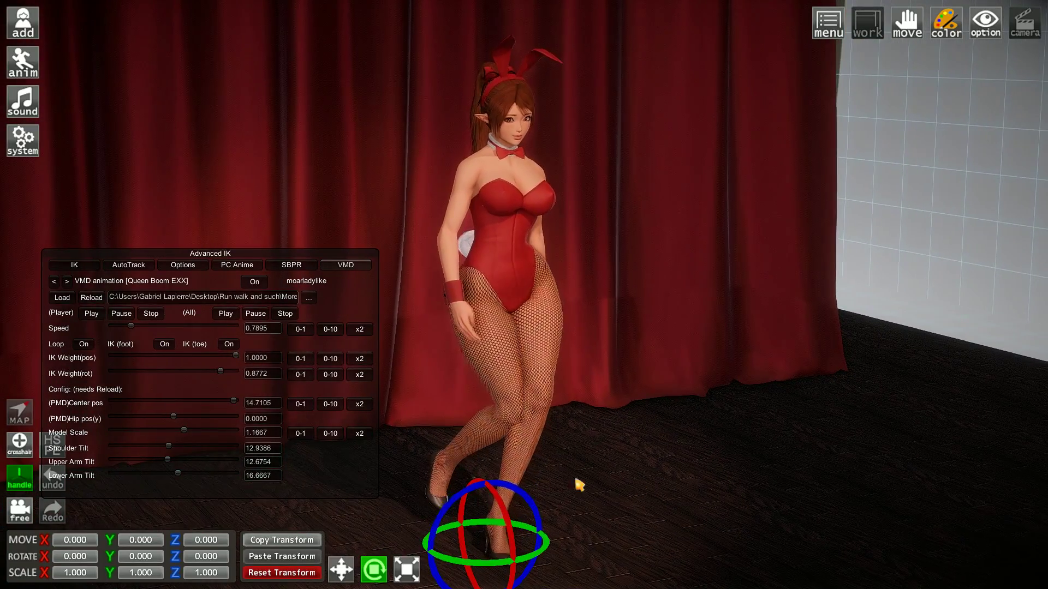
key(w)
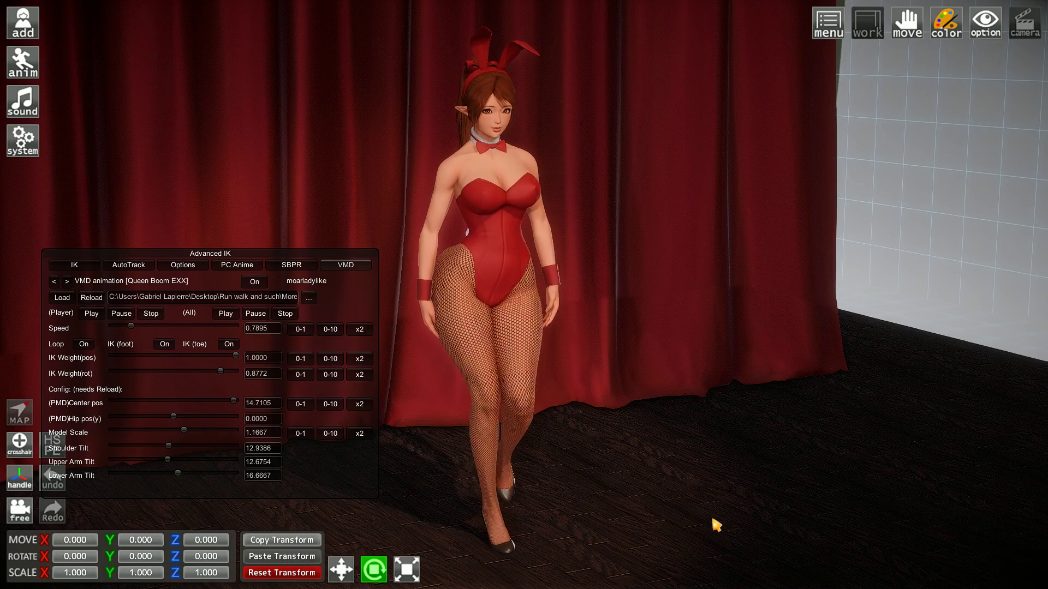
scroll(779, 433, up, 3)
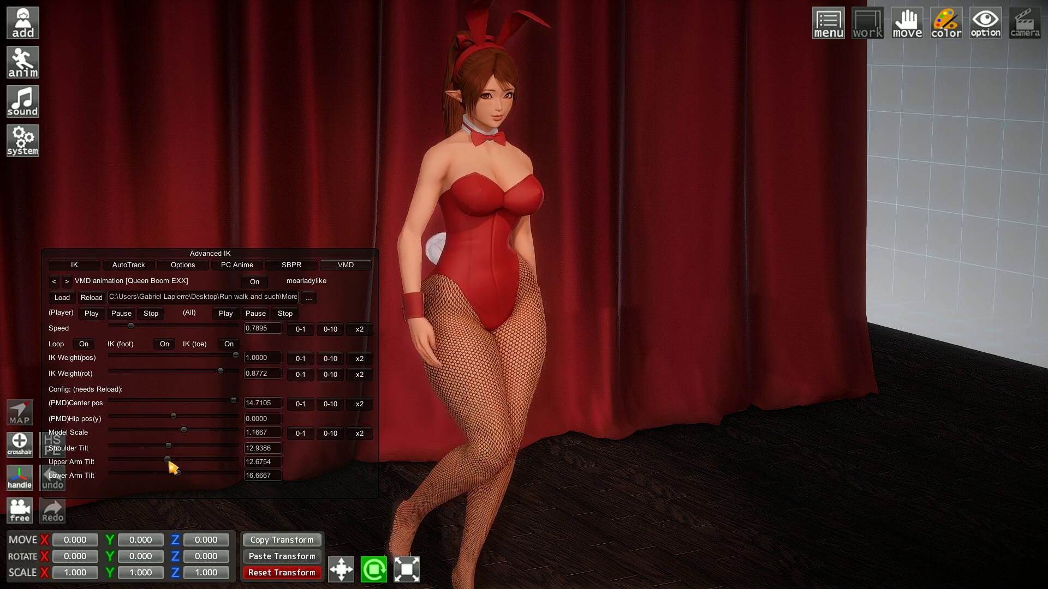
- Try Upper Arm Tilt values of 31.75, 5.44, 4.12 and 13.03, reloading the animation each time
drag(168, 461, 217, 465)
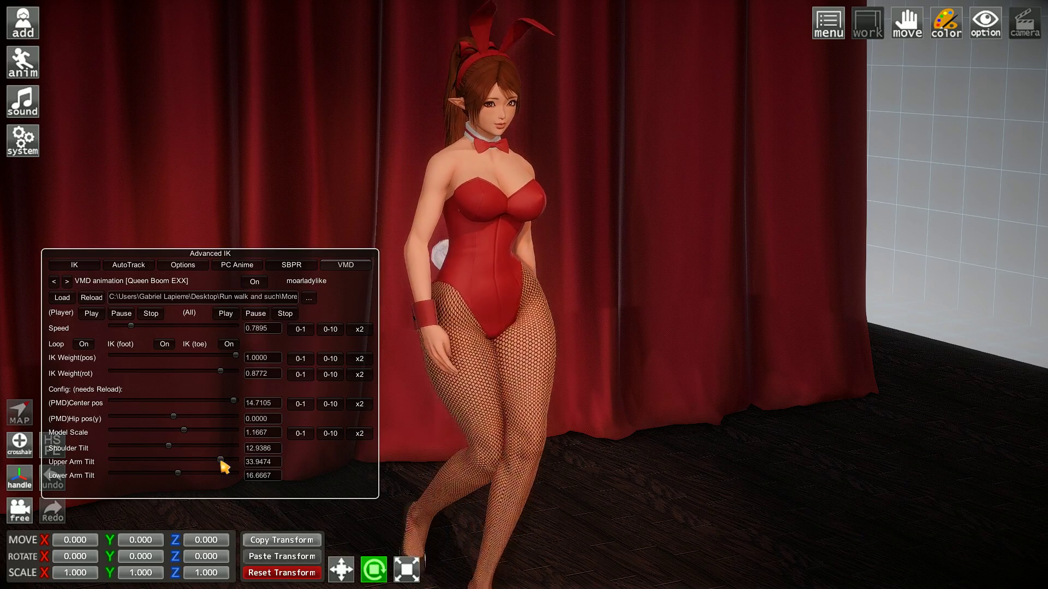
drag(221, 462, 149, 460)
click(91, 298)
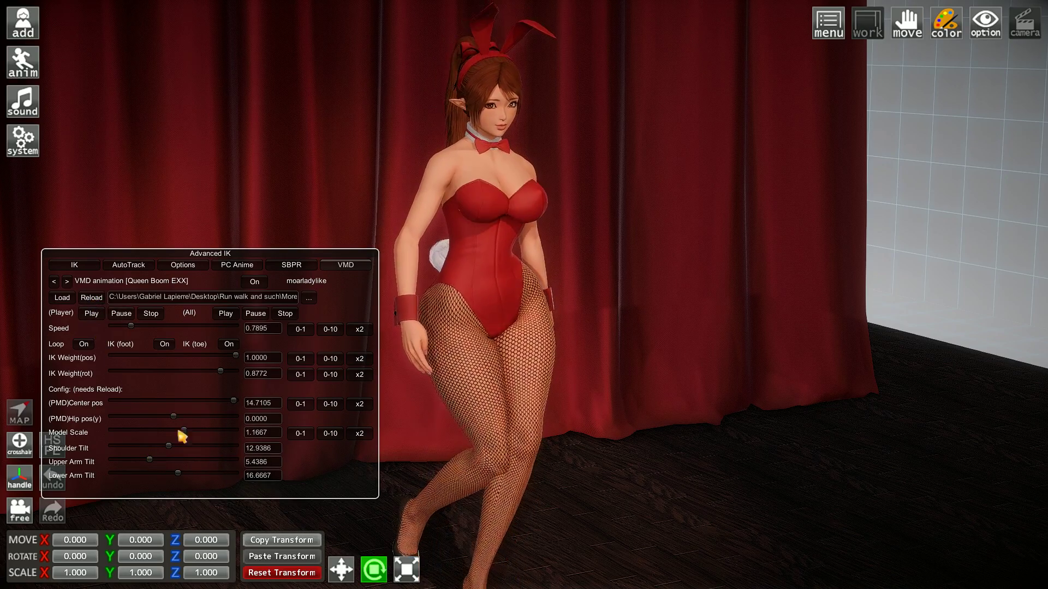
drag(149, 460, 114, 461)
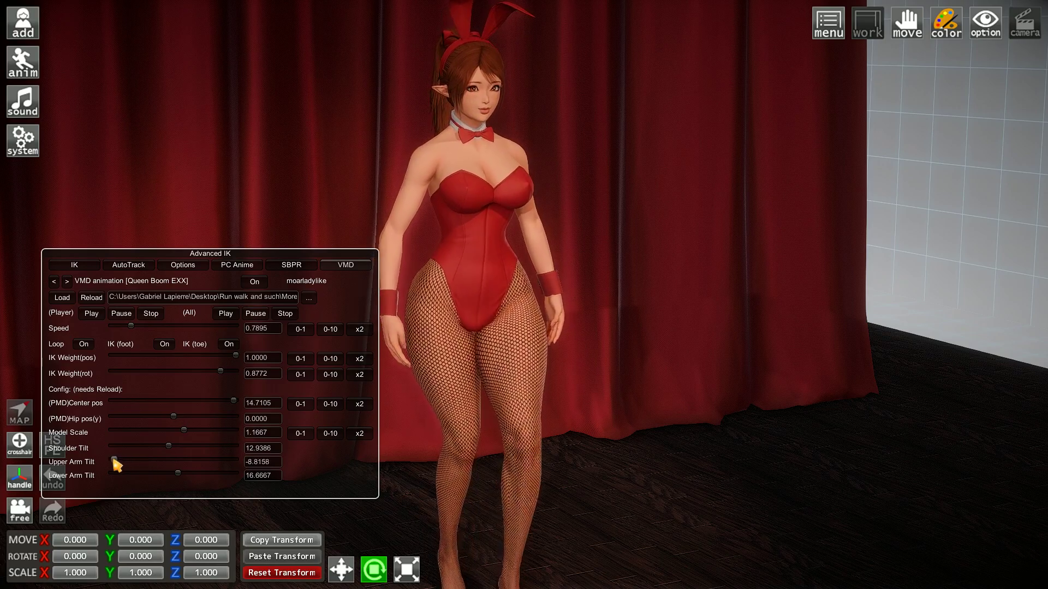
click(94, 299)
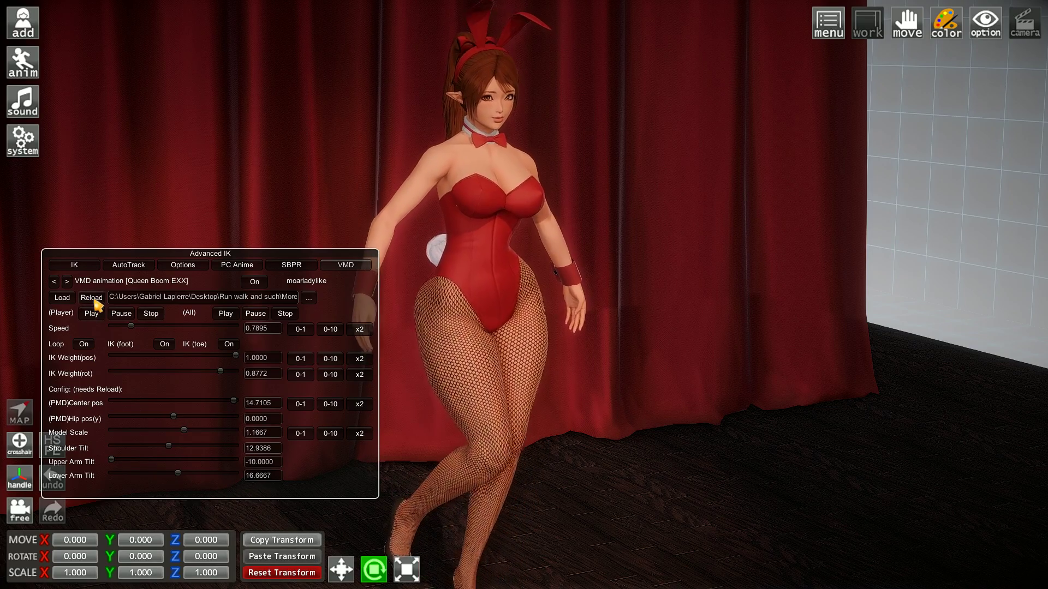
drag(112, 461, 169, 462)
click(91, 313)
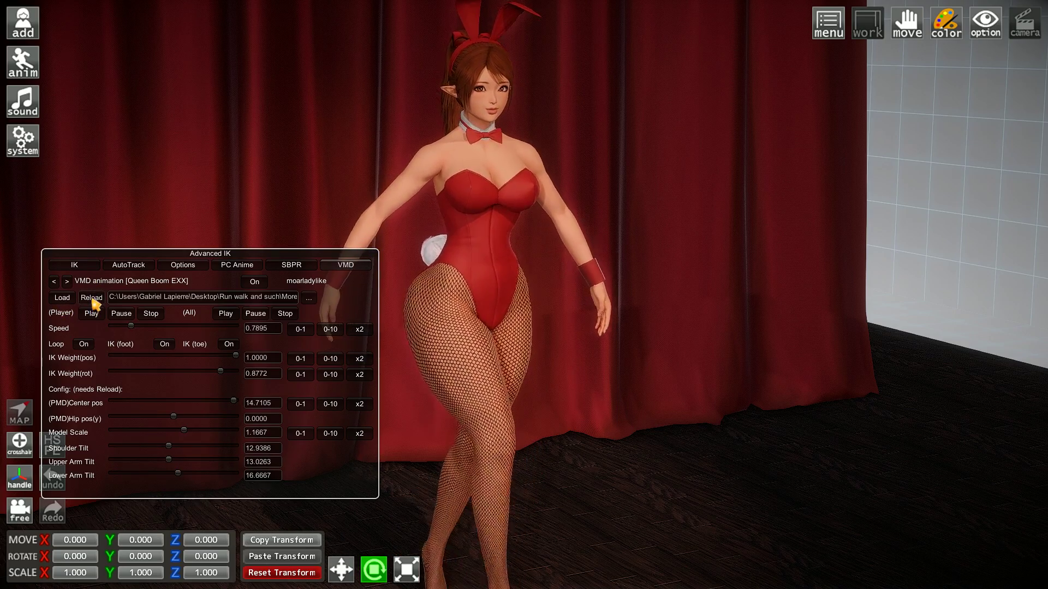
drag(816, 484, 772, 435)
- Adjust Upper Arm Tilt through 19.39 and 18.51 to 13.46, then toggle foot IK off and on
drag(168, 459, 185, 460)
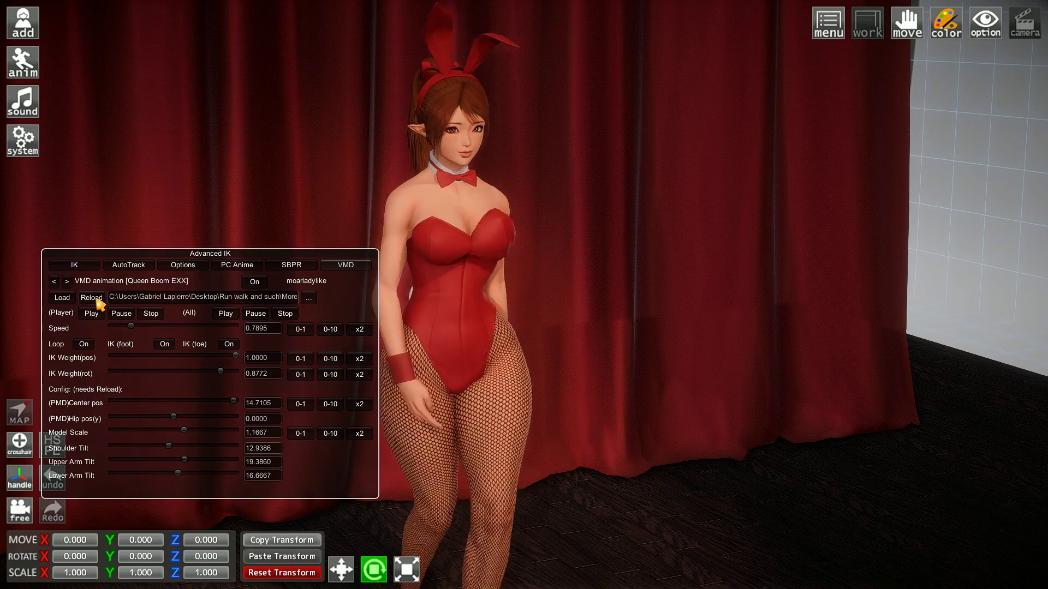
drag(185, 460, 178, 461)
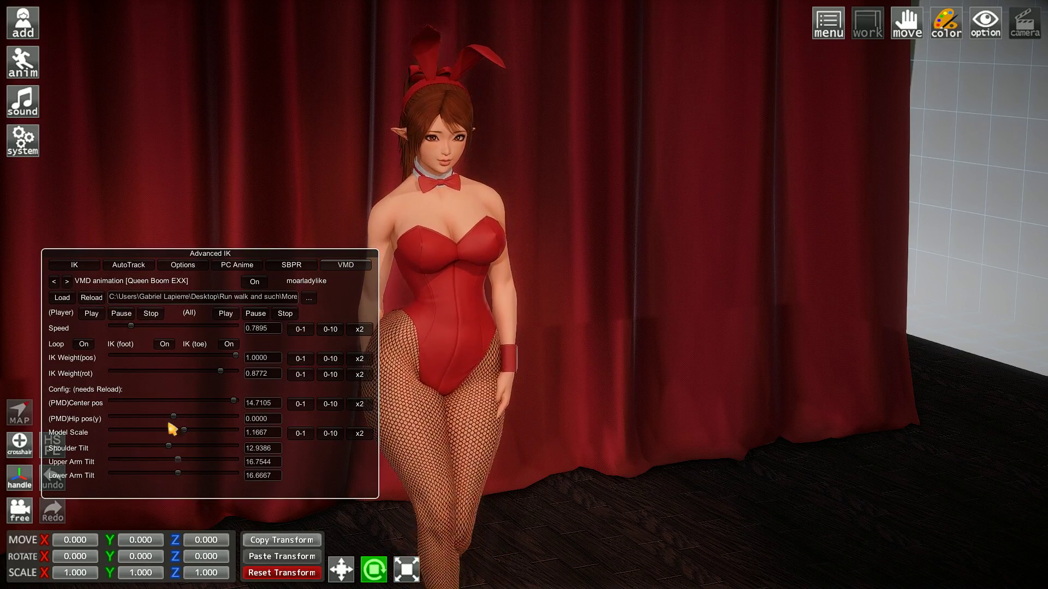
click(90, 297)
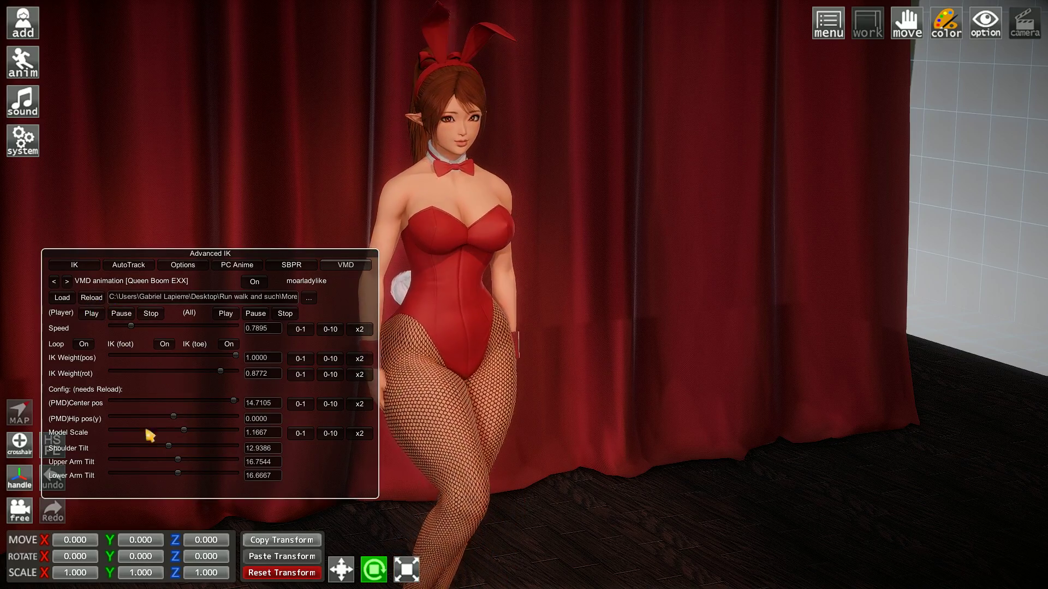
drag(172, 460, 169, 460)
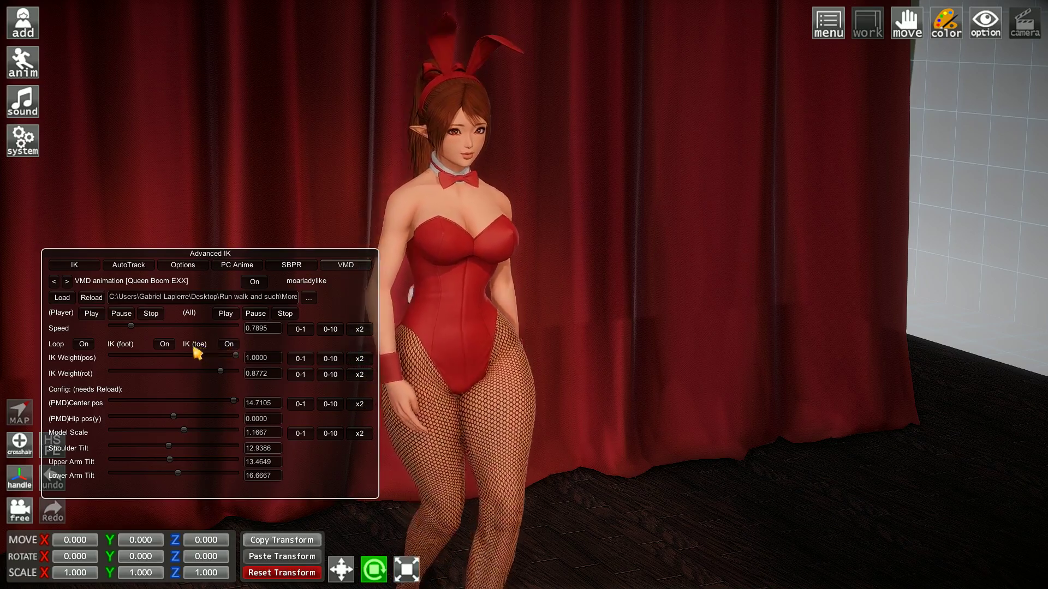
click(166, 345)
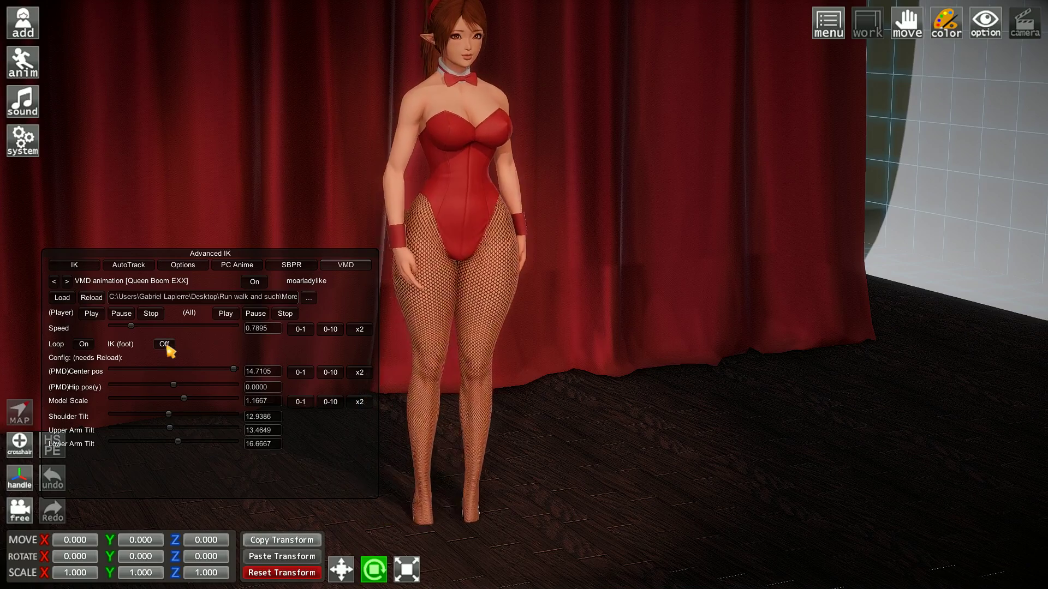
click(166, 345)
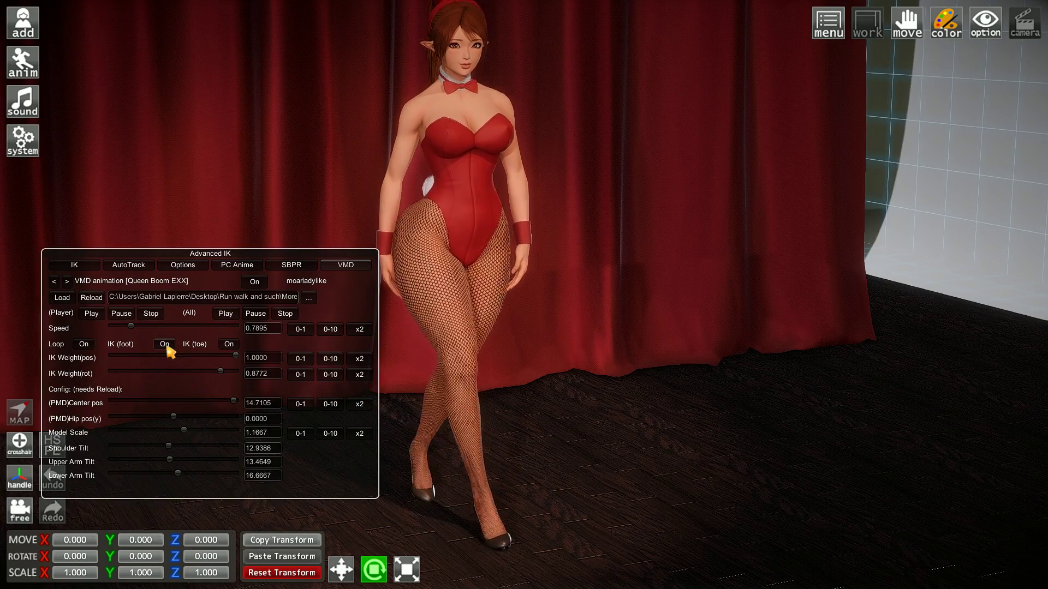